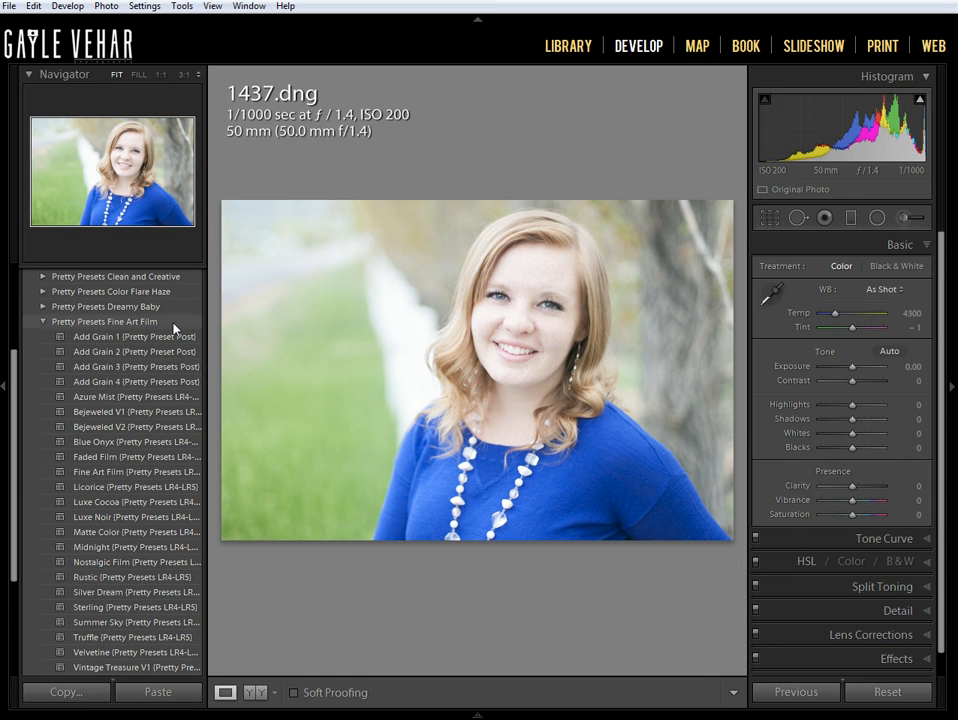
# - Apply the Bejeweled V2 preset from Pretty Presets Fine Art Film and expand the Pretty Presets Clean and Creative group
pyautogui.click(129, 427)
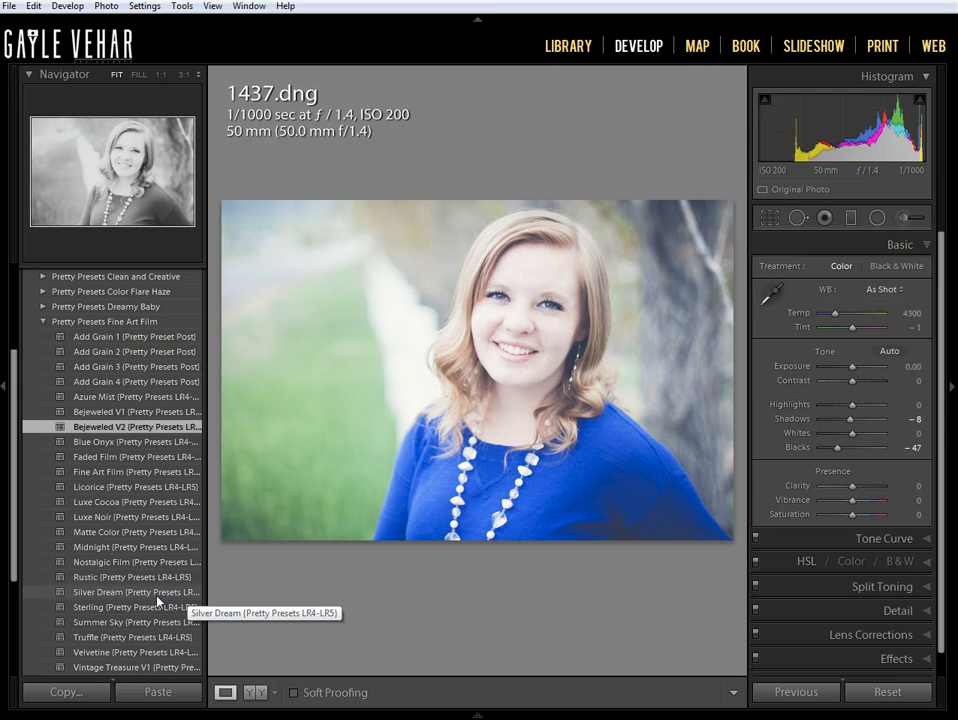
pyautogui.click(43, 321)
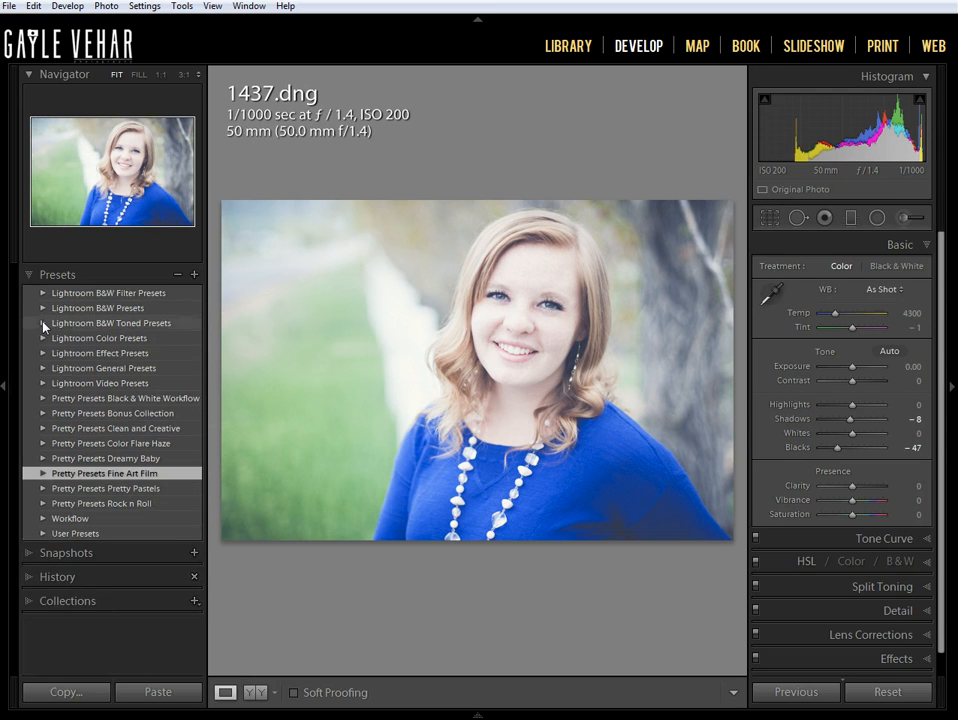
pyautogui.click(43, 429)
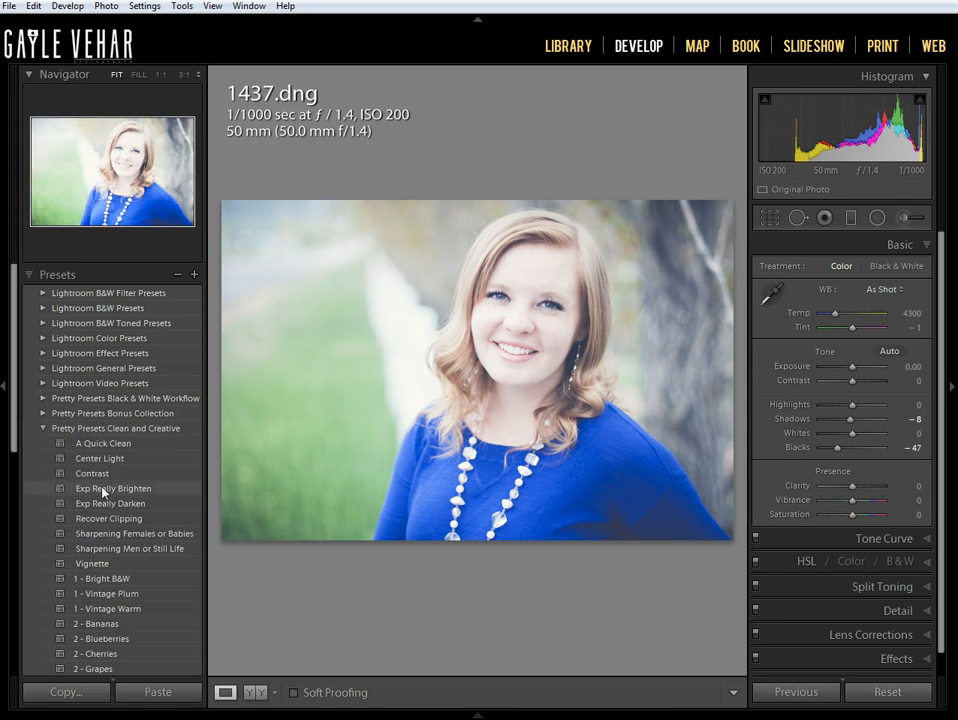
pyautogui.scroll(-2, 100, 490)
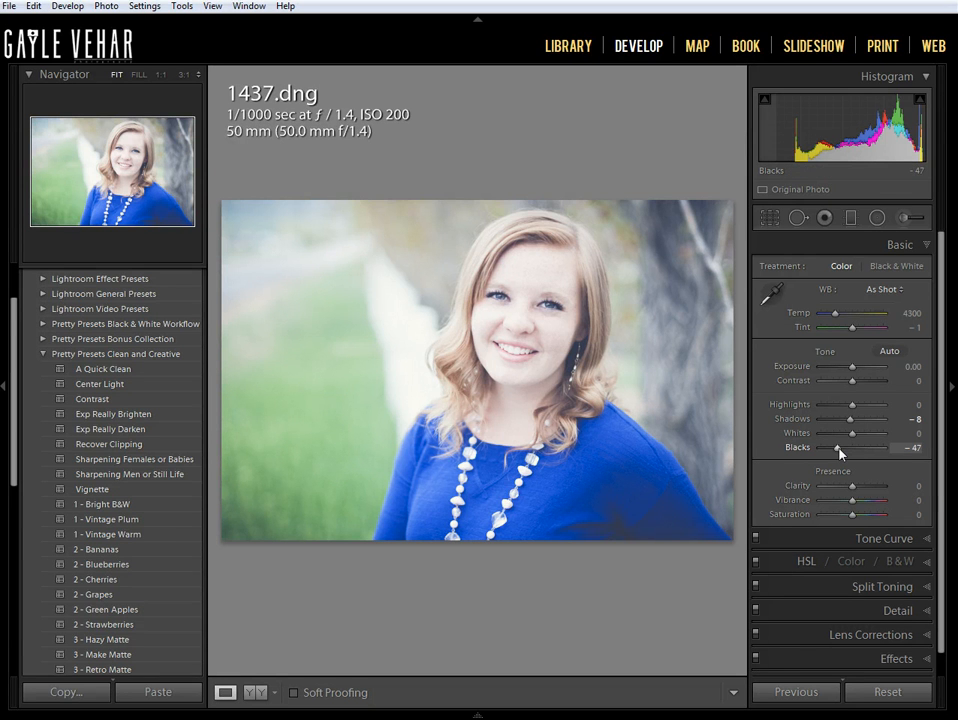
# - Set the photo's Blacks to -55 and its Contrast to +7
pyautogui.moveTo(840, 453); pyautogui.dragTo(836, 452)
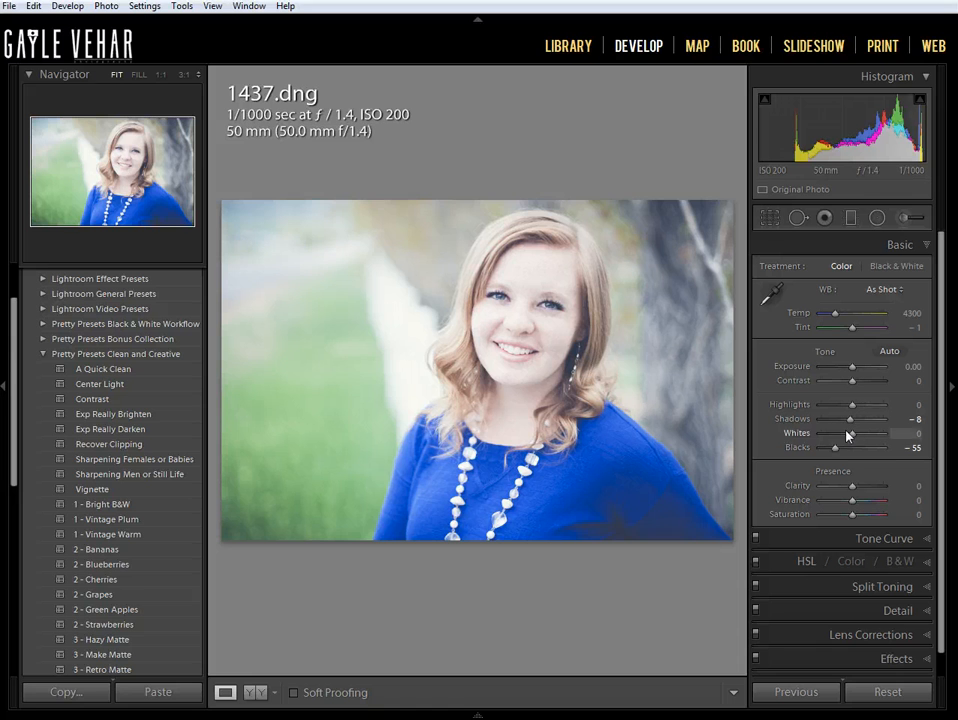
pyautogui.moveTo(853, 381); pyautogui.dragTo(853, 383)
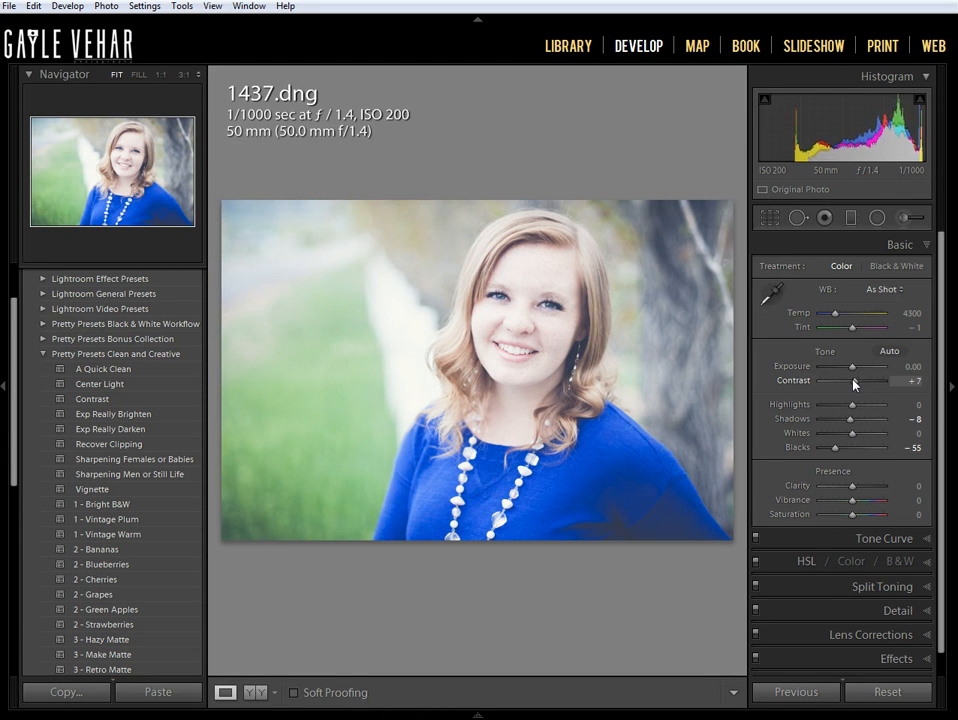
# - Apply the Sharpening Females or Babies and 2 - Bananas presets from the Clean and Creative collection to the photo
pyautogui.click(176, 459)
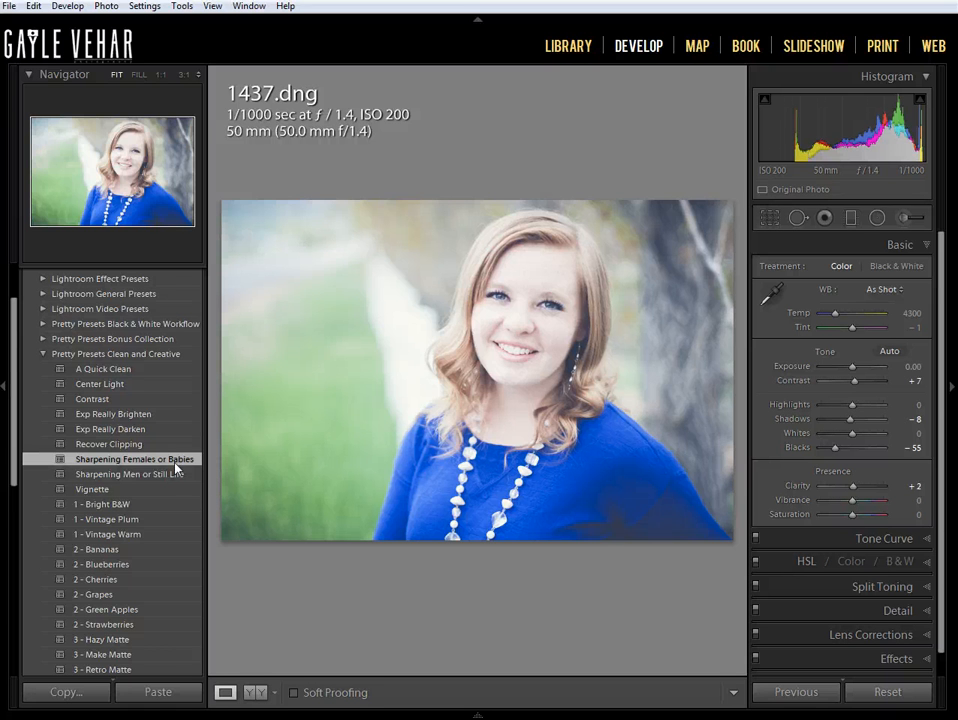
pyautogui.scroll(-3, 152, 515)
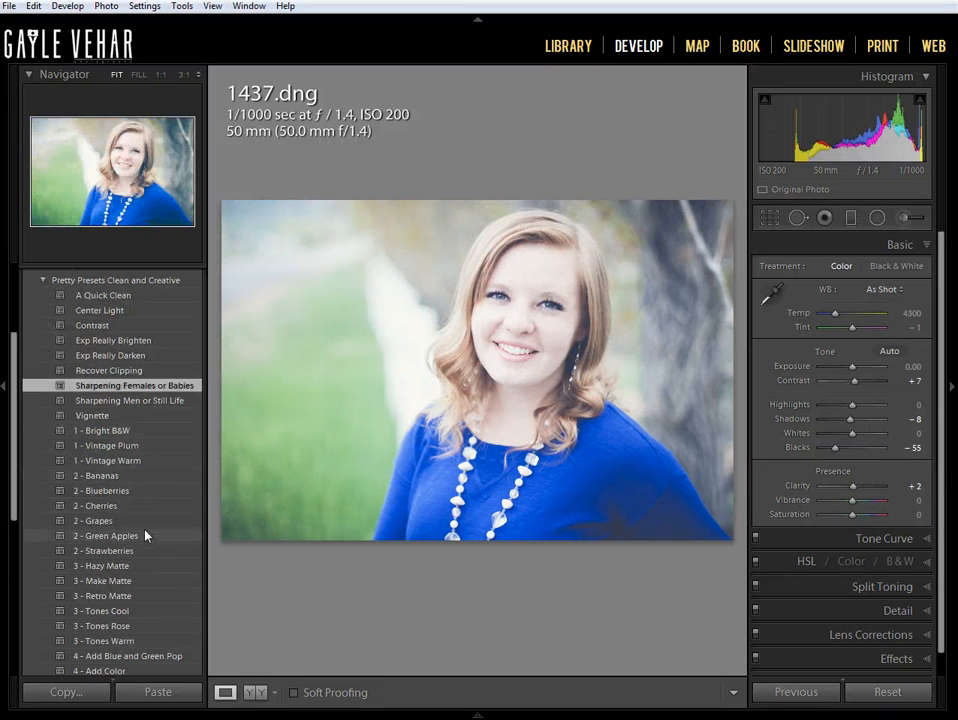
pyautogui.click(189, 476)
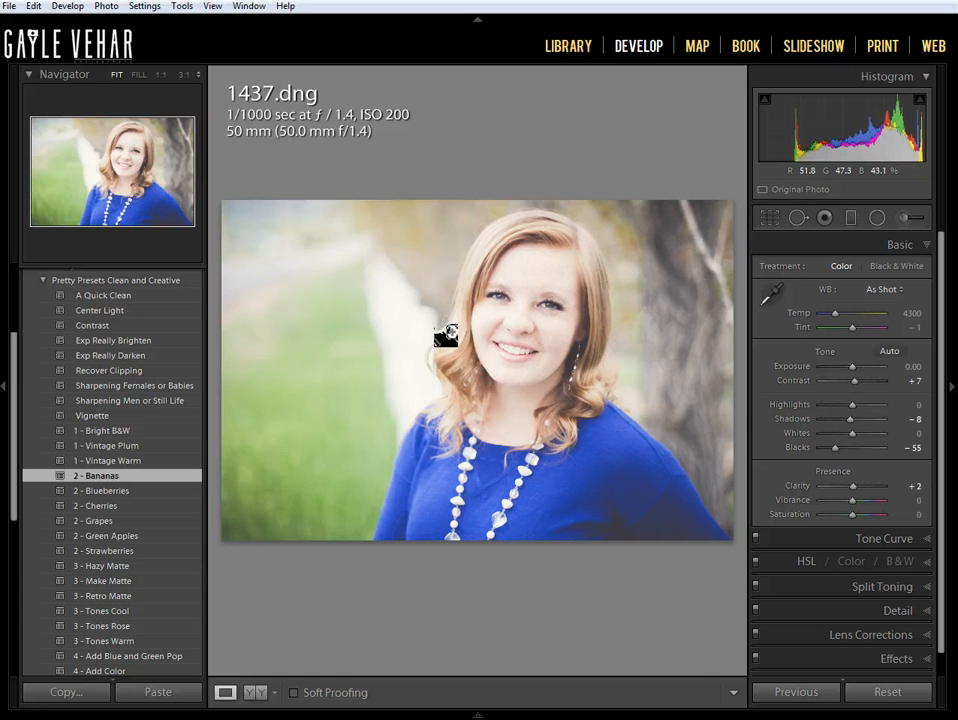
# - Reduce the split toning saturation to 12 for the shadows and 6 for the highlights
pyautogui.scroll(-1, 943, 360)
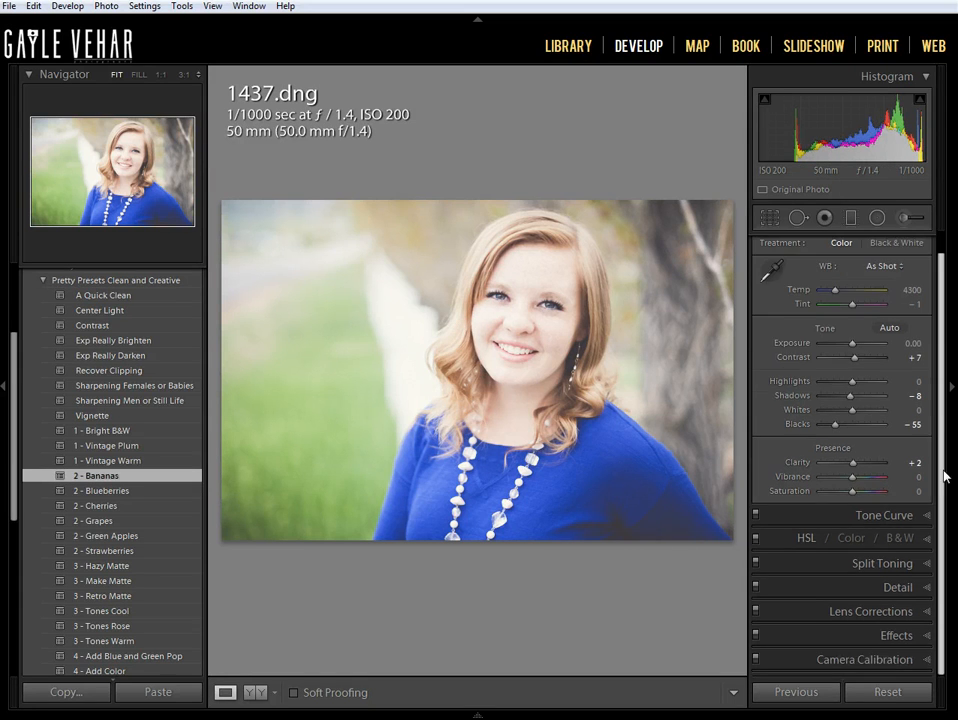
pyautogui.click(924, 566)
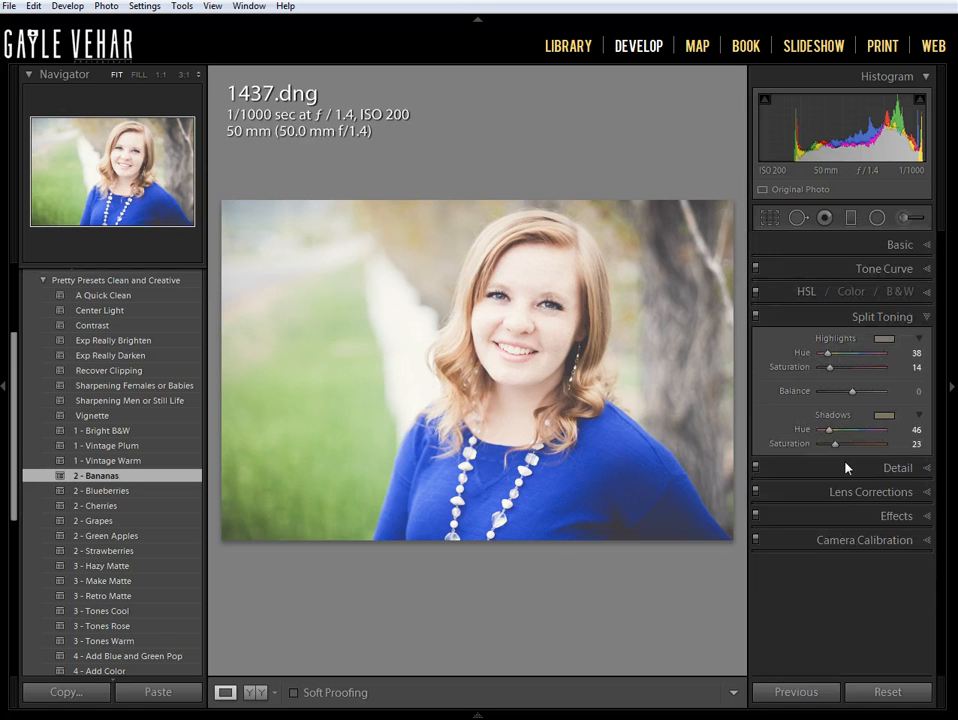
pyautogui.moveTo(836, 449); pyautogui.dragTo(830, 451)
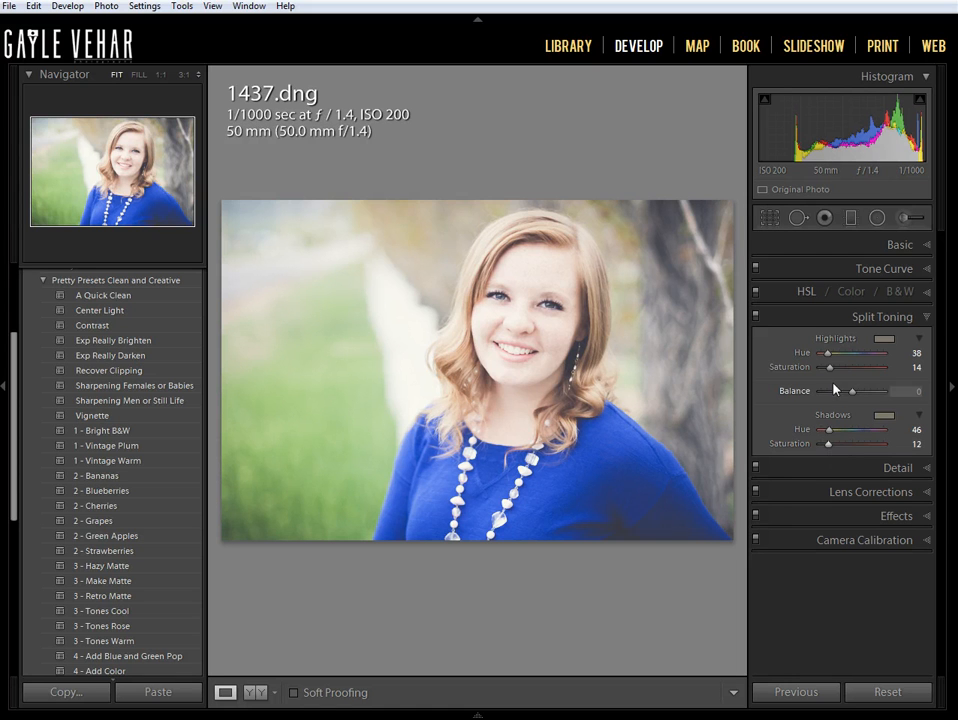
pyautogui.moveTo(830, 371); pyautogui.dragTo(825, 374)
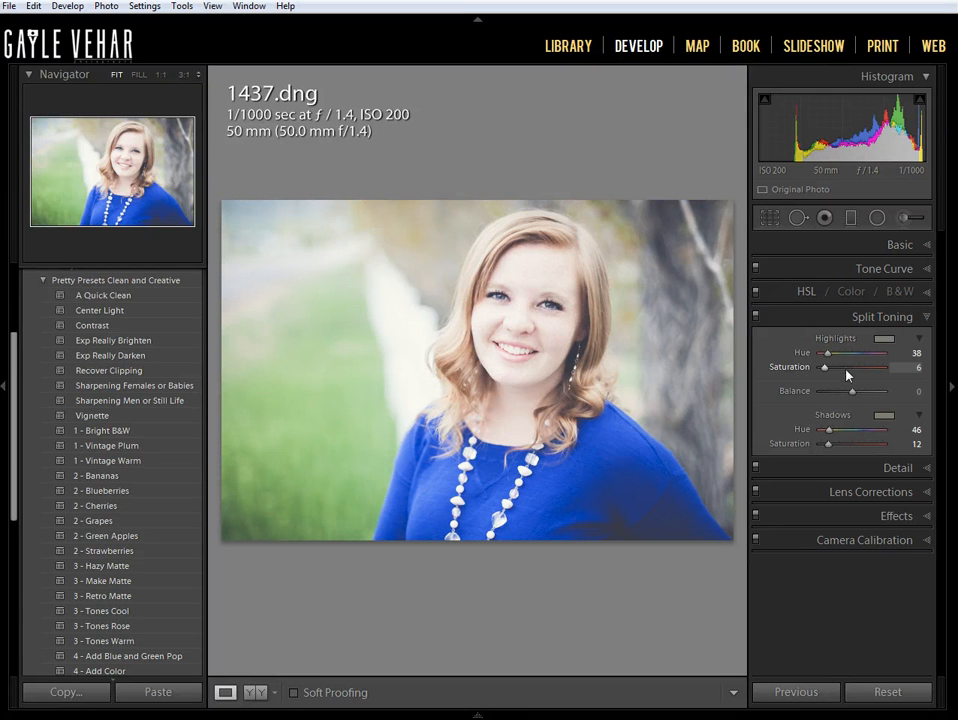
pyautogui.click(927, 246)
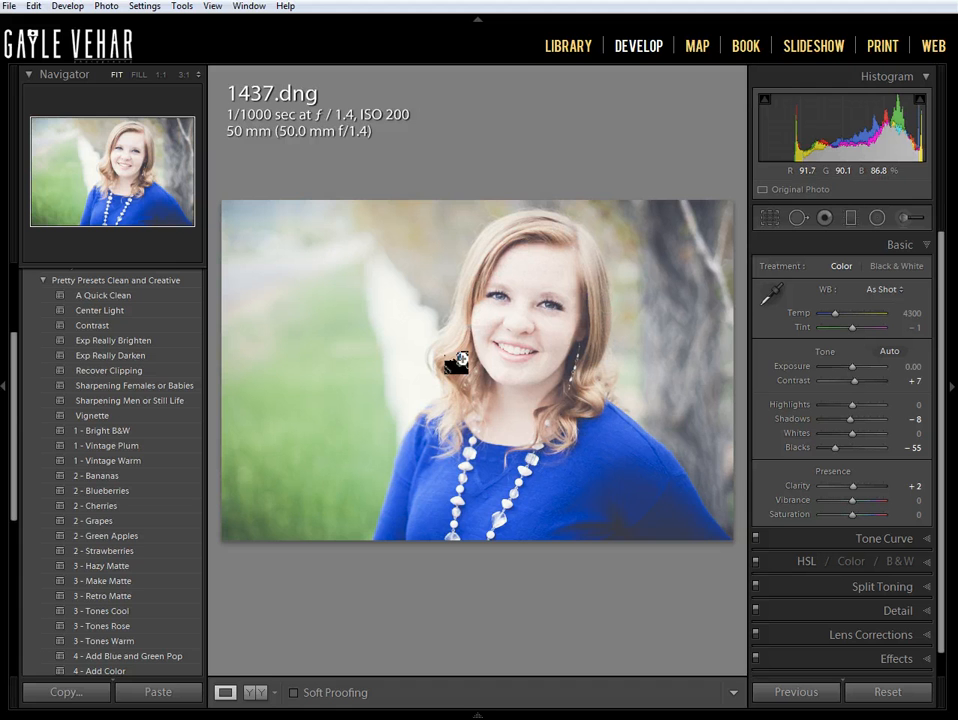
# - Set up an Adjustment Brush with the 4-5 PP Hair Add Contrast effect, Saturation 31 and the mask overlay hidden
pyautogui.click(905, 218)
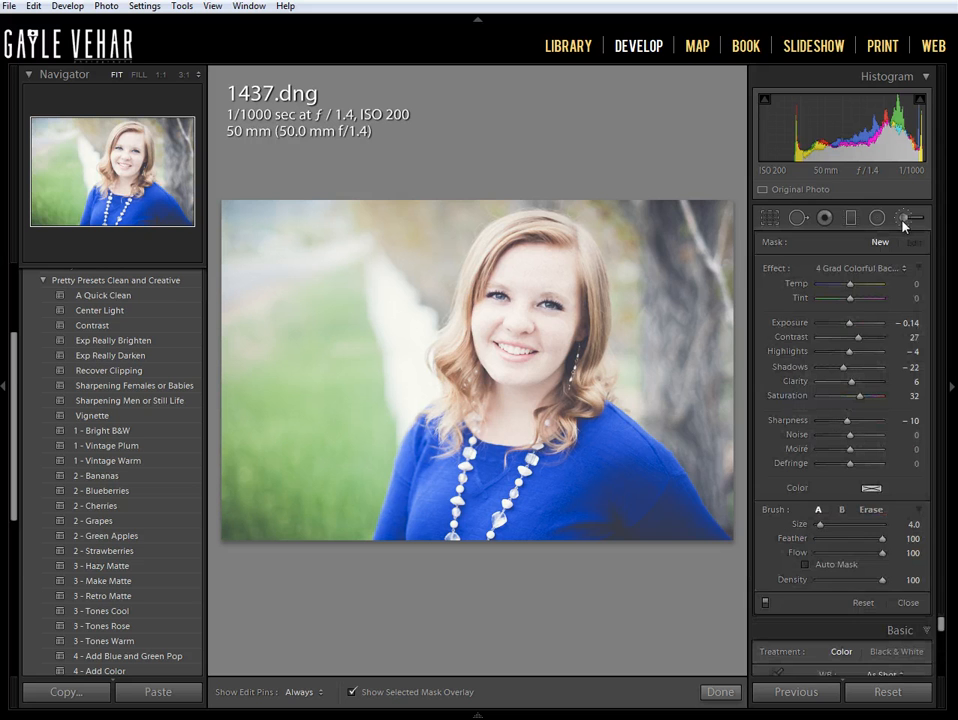
pyautogui.click(887, 268)
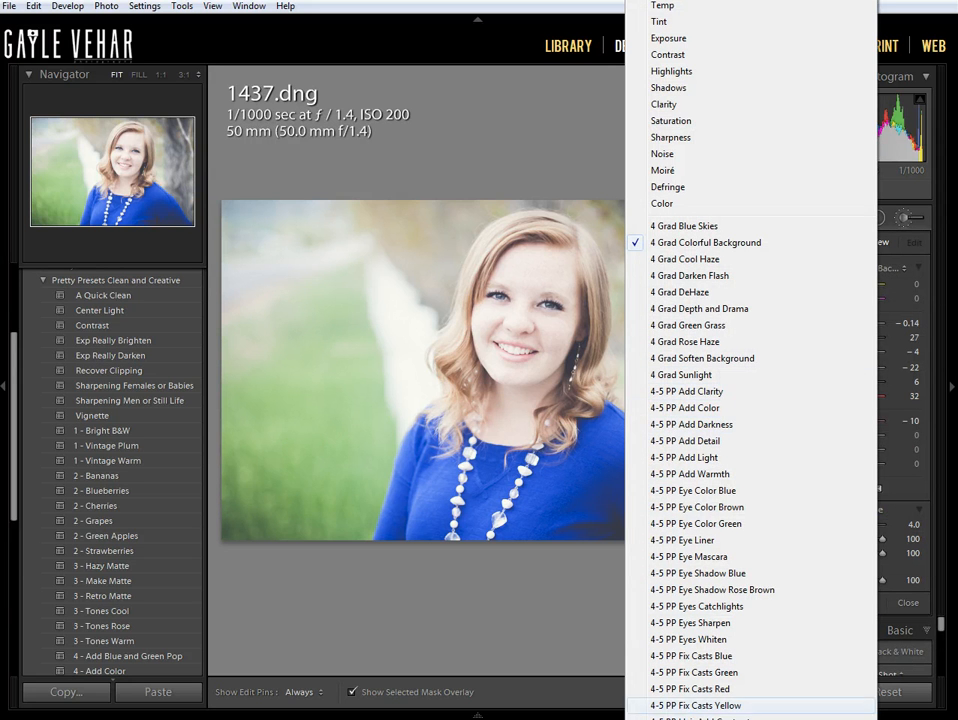
pyautogui.scroll(-1, 678, 708)
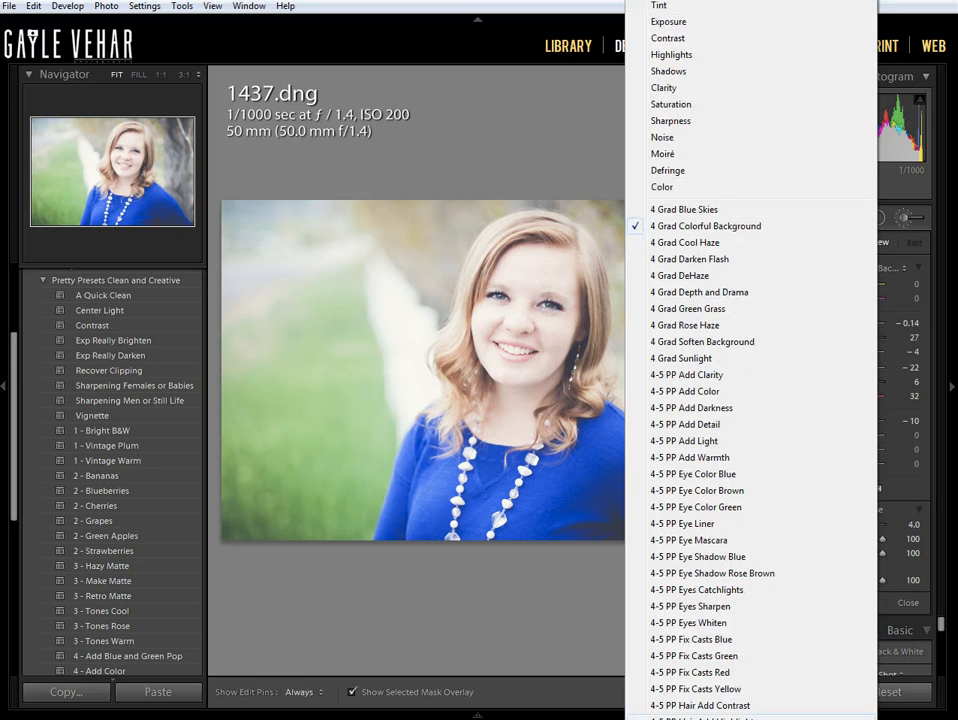
pyautogui.click(678, 706)
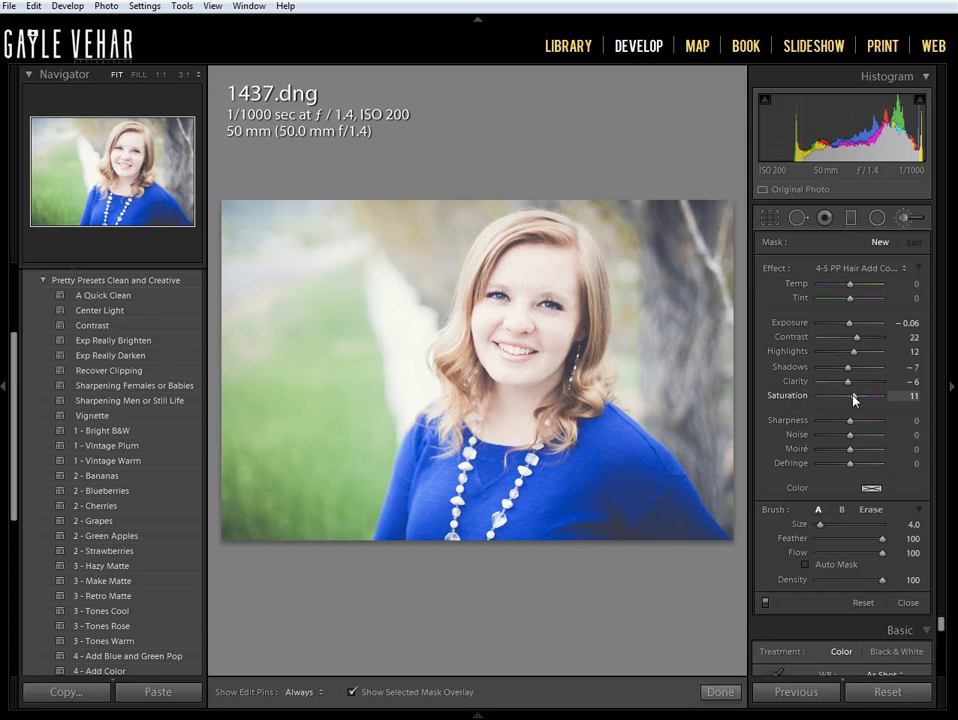
pyautogui.moveTo(855, 398); pyautogui.dragTo(863, 403)
pyautogui.click(353, 692)
pyautogui.press('h')
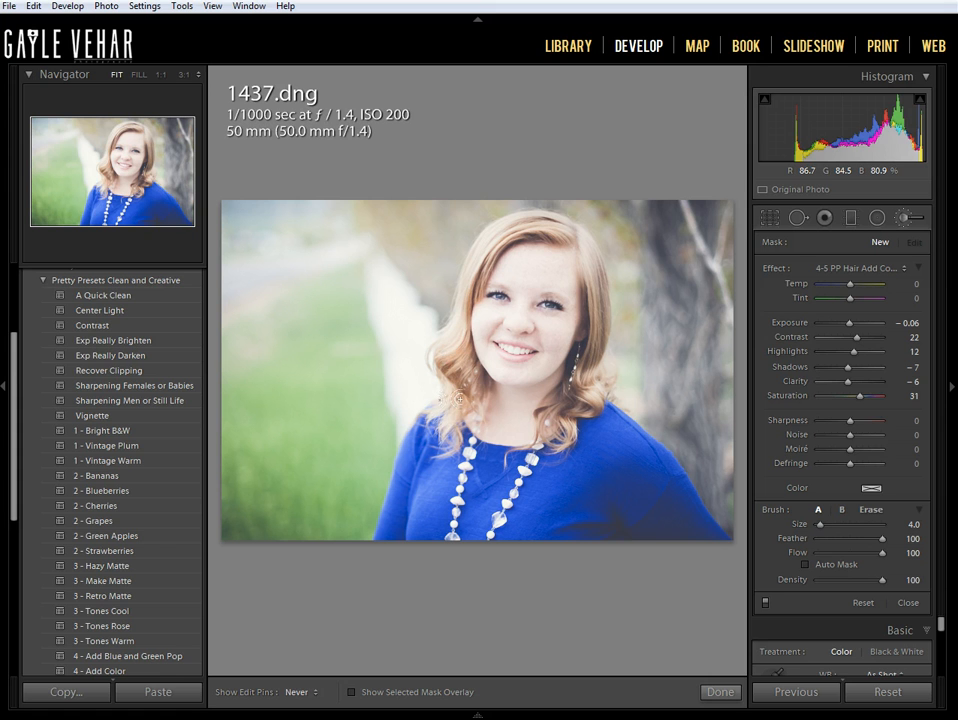
# - Paint the hair contrast effect over the woman's hair on both sides of her face and finish the brush
pyautogui.moveTo(459, 417); pyautogui.dragTo(460, 336)
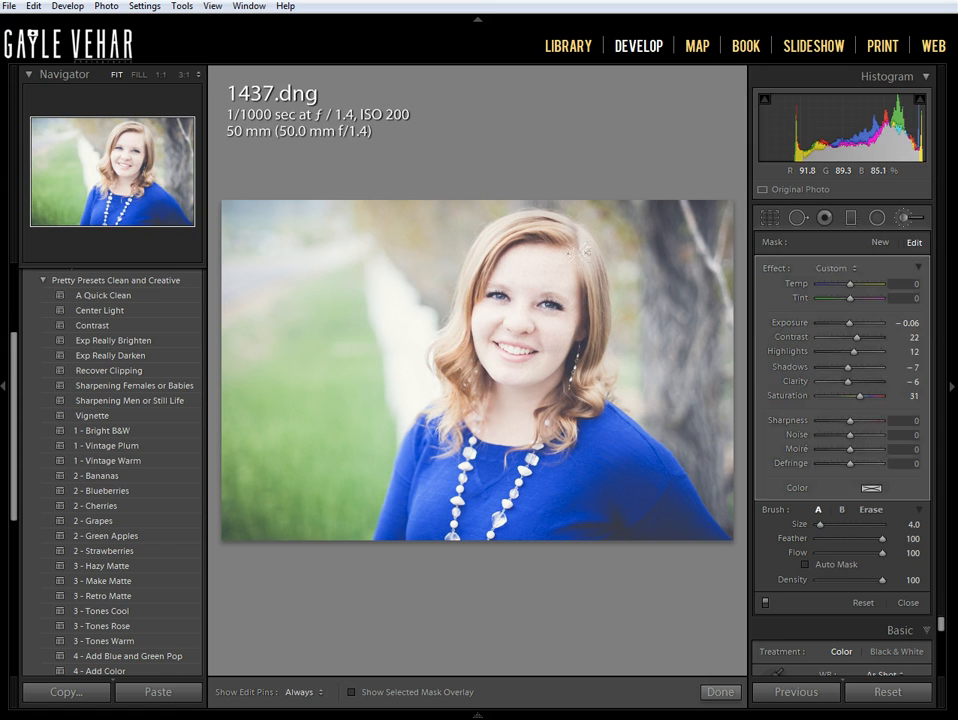
pyautogui.moveTo(588, 252)
pyautogui.mouseDown()
pyautogui.moveTo(608, 329)
pyautogui.moveTo(597, 393)
pyautogui.moveTo(571, 422)
pyautogui.moveTo(599, 273)
pyautogui.mouseUp()
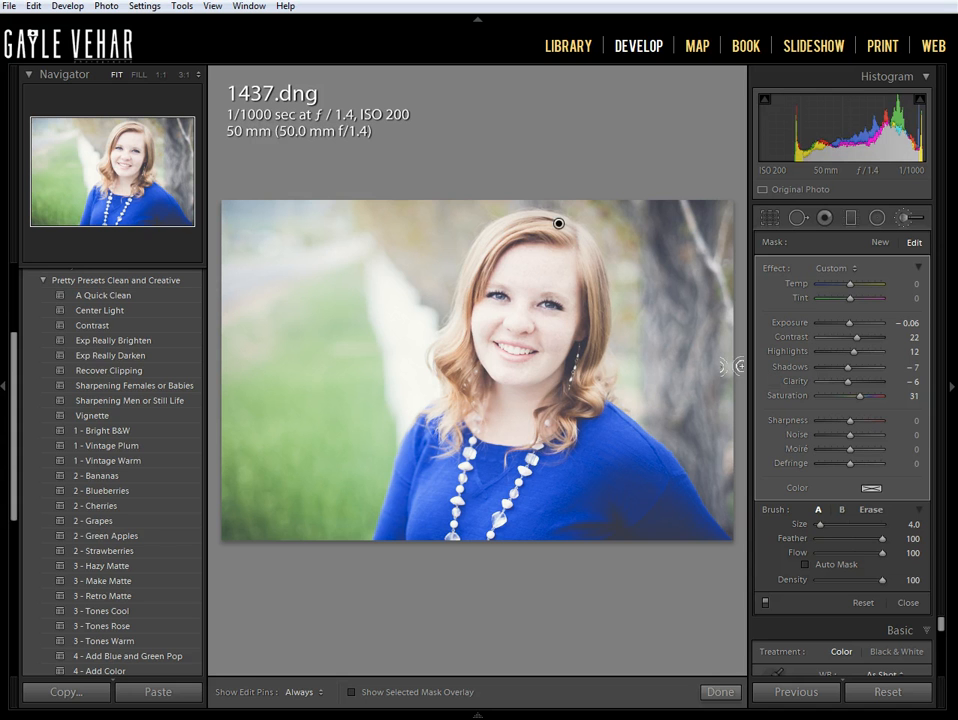
pyautogui.click(720, 692)
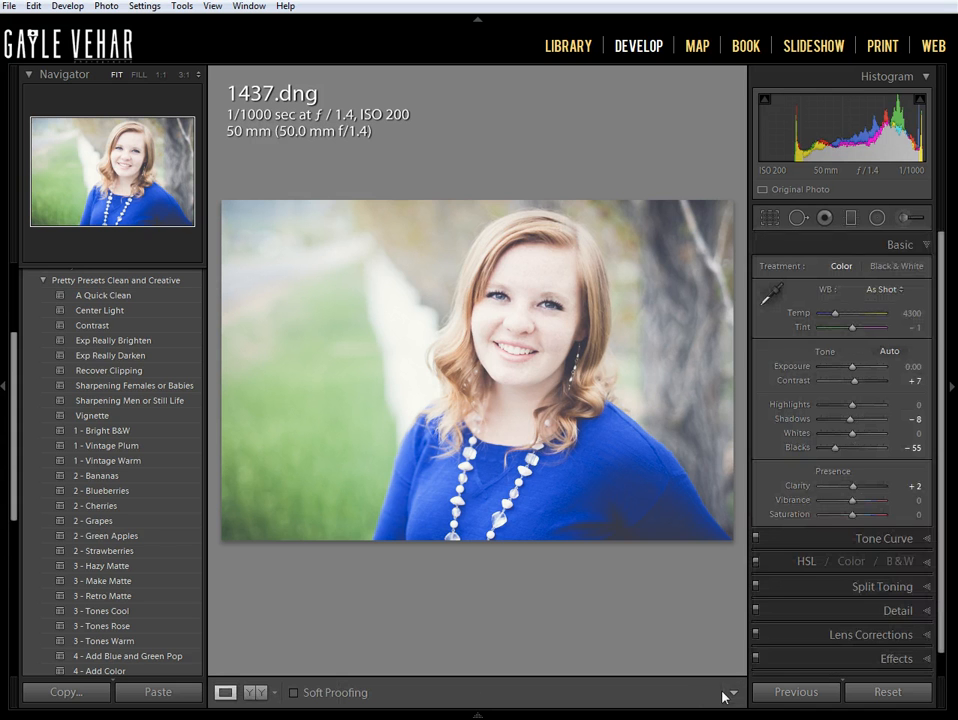
# - Add two diagonal graduated filters with the 4 Grad Colorful Background effect, one from the photo's left side and one from its upper right
pyautogui.click(851, 218)
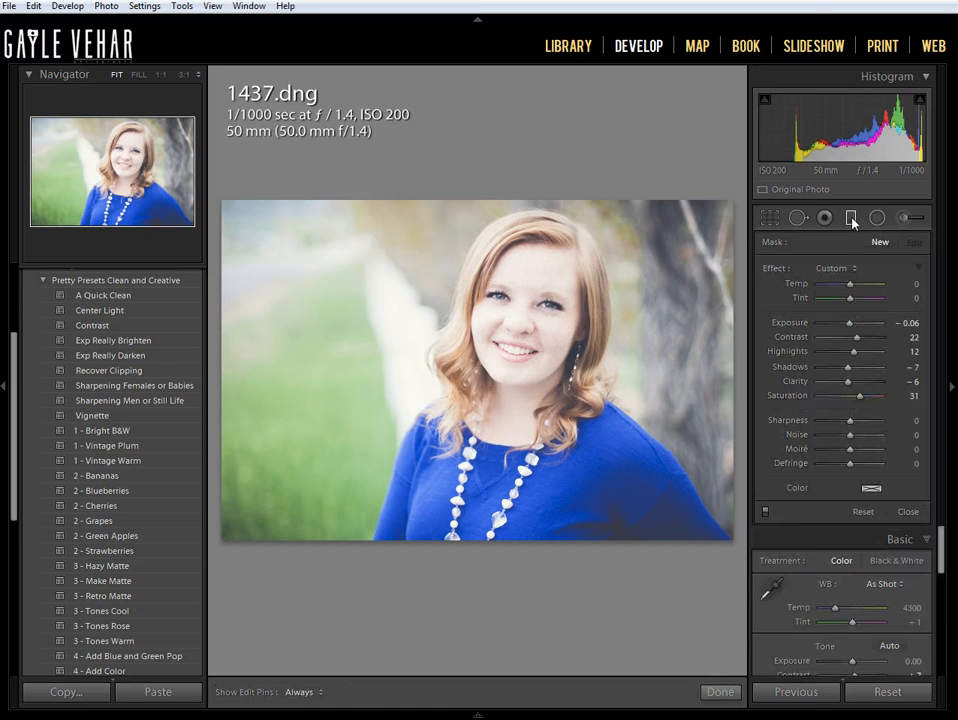
pyautogui.click(826, 269)
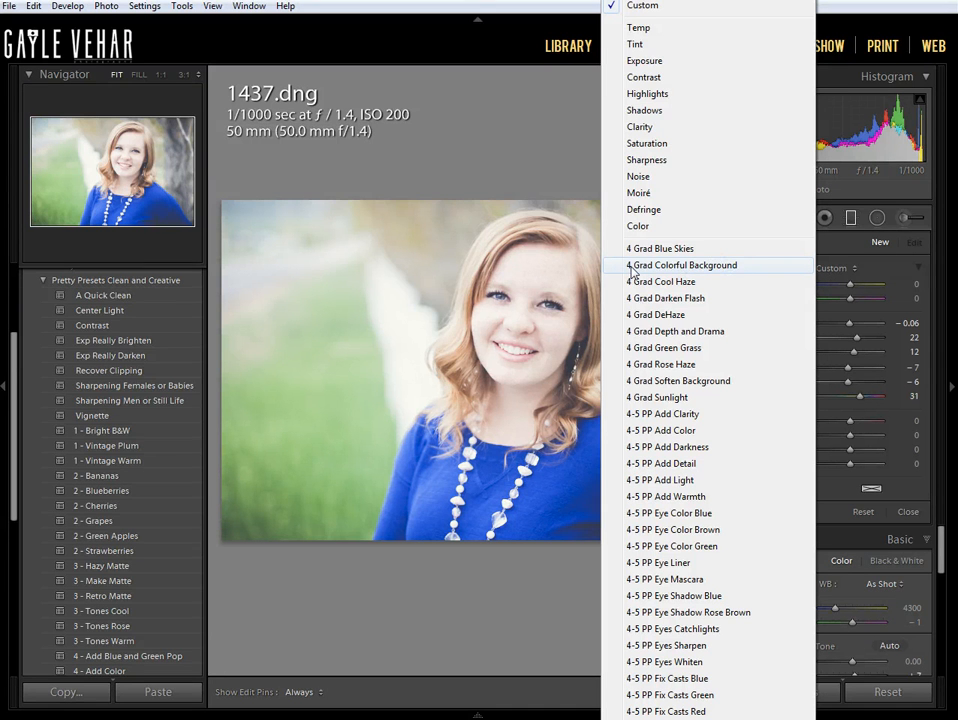
pyautogui.click(718, 267)
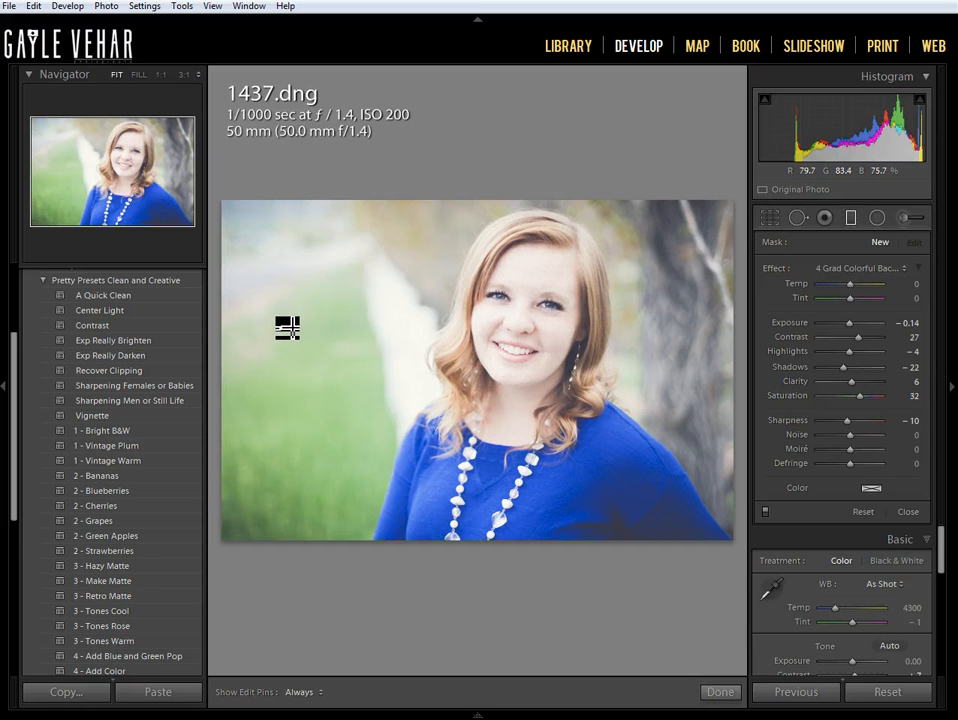
pyautogui.moveTo(286, 325); pyautogui.dragTo(450, 381)
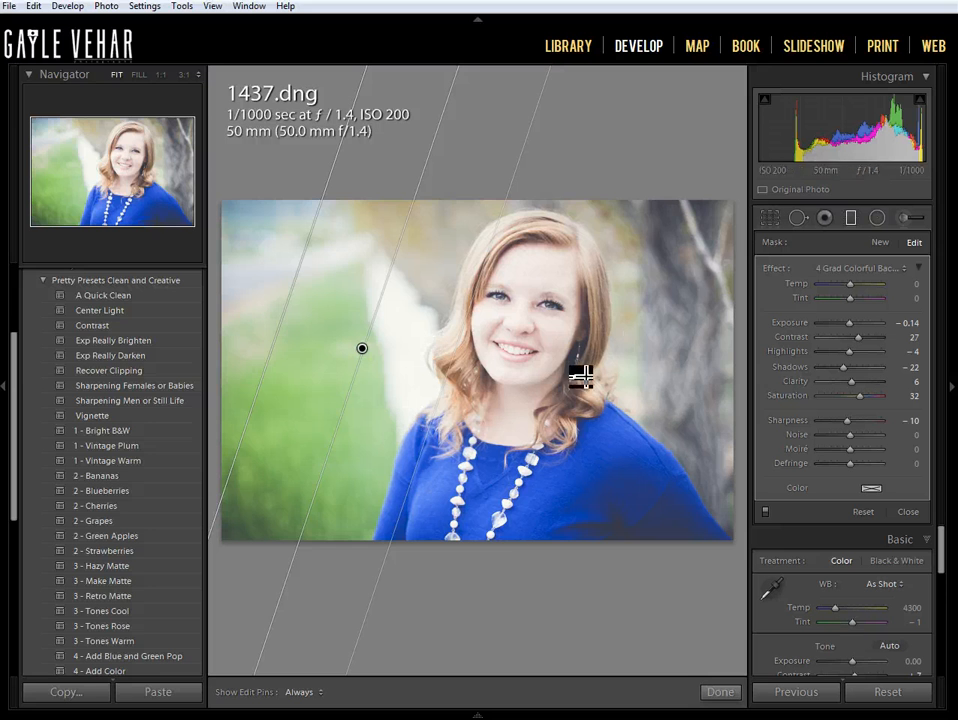
pyautogui.moveTo(666, 284); pyautogui.dragTo(601, 323)
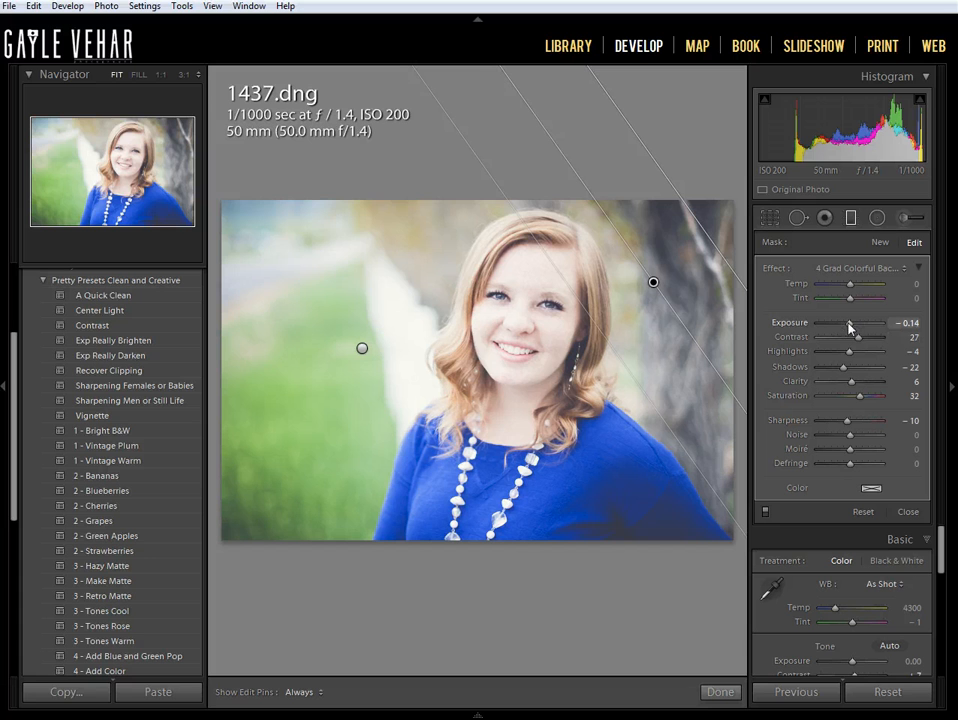
# - Set the Exposure of both the right and left graduated filters to -0.38 and finish filter editing
pyautogui.moveTo(848, 323); pyautogui.dragTo(846, 325)
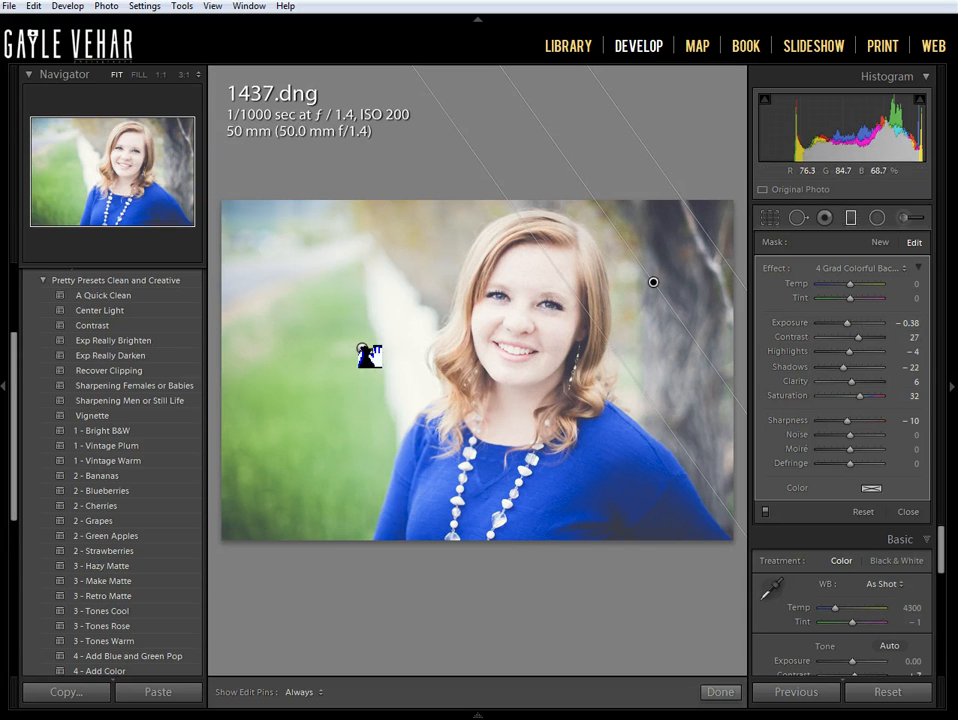
pyautogui.click(364, 350)
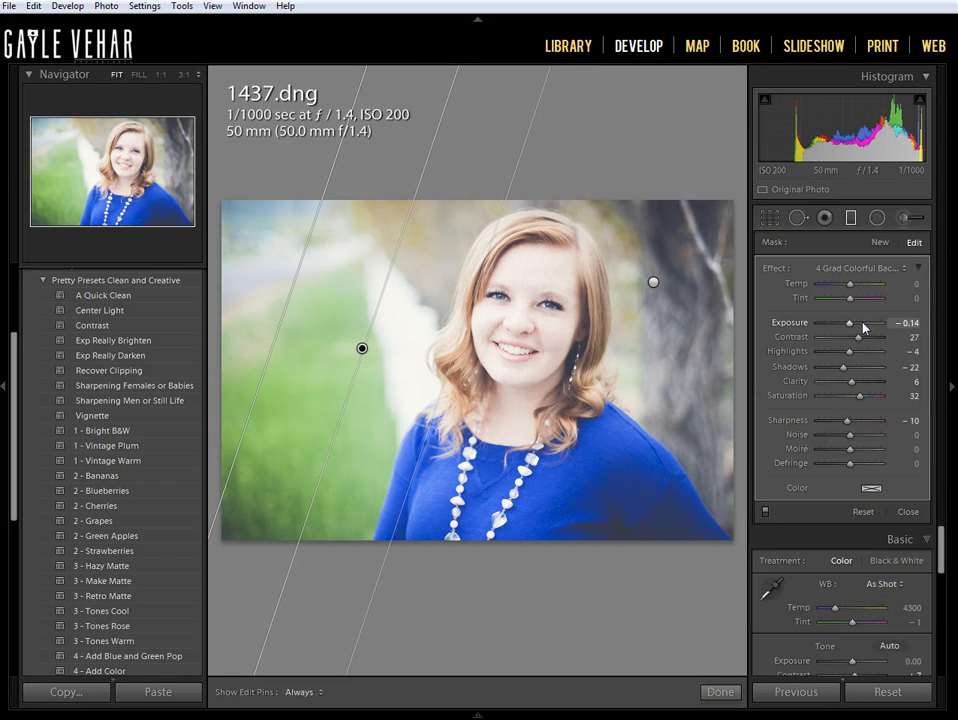
pyautogui.moveTo(850, 327); pyautogui.dragTo(847, 329)
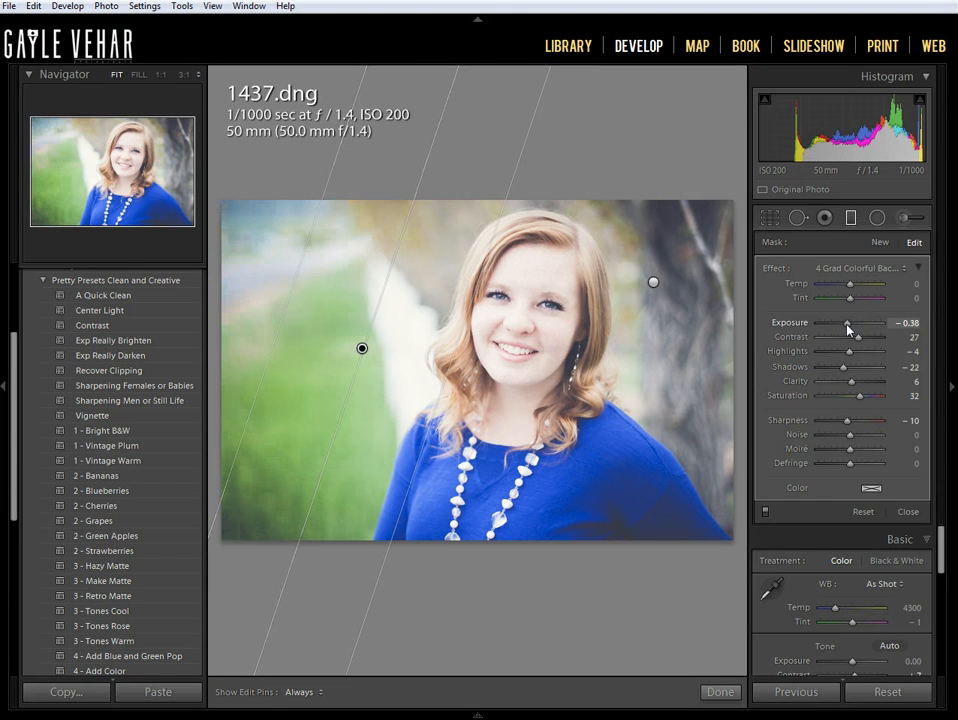
pyautogui.click(721, 693)
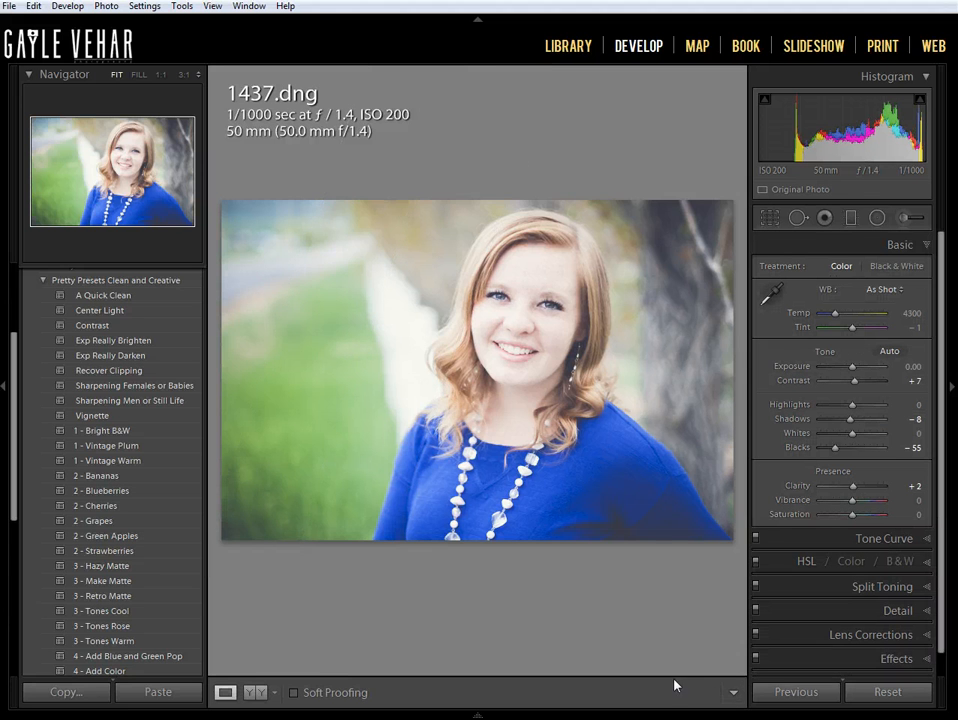
# - Compare the portrait before and after the edits, with the two versions stacked one above the other
pyautogui.click(257, 693)
pyautogui.click(257, 693)
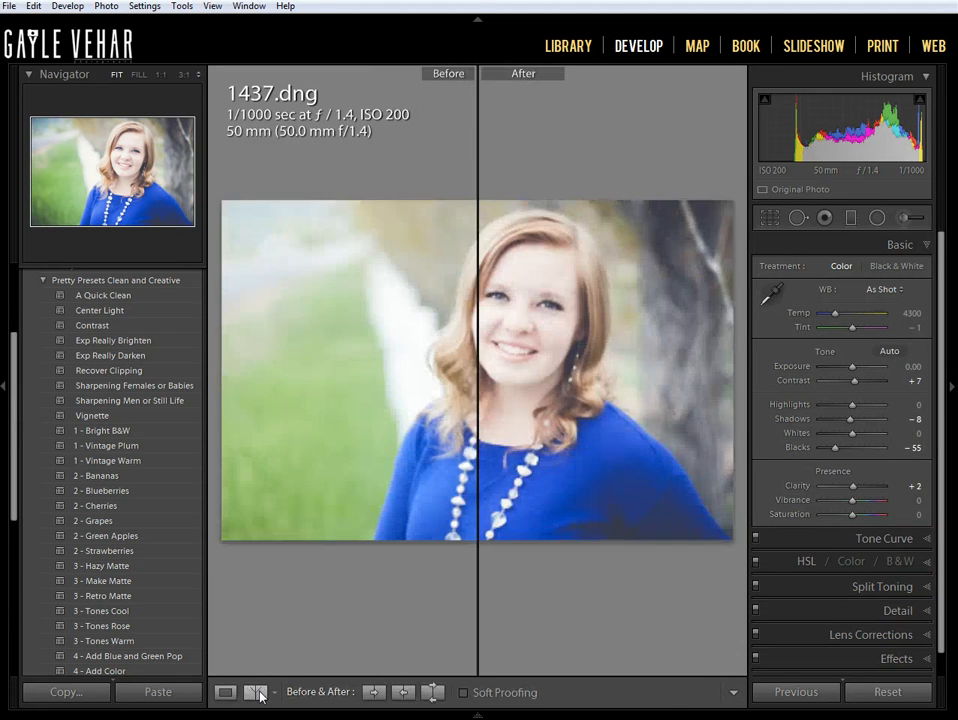
pyautogui.click(257, 693)
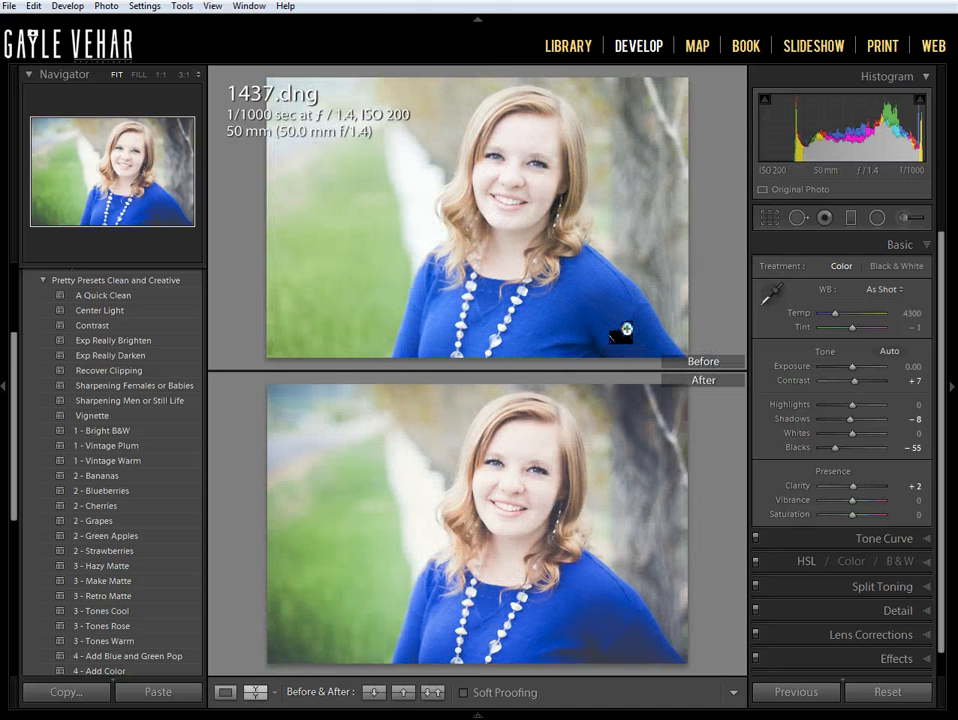